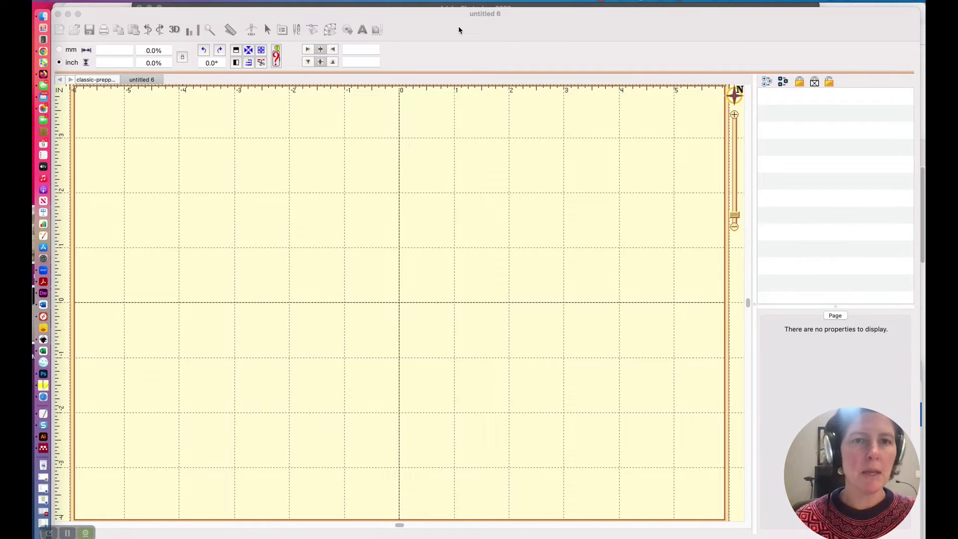
- Activate the Embrilliance window and switch to the Create Designs tools (Draw, Stitch, Path)
{"action": "left_click", "coordinate": [459, 30]}
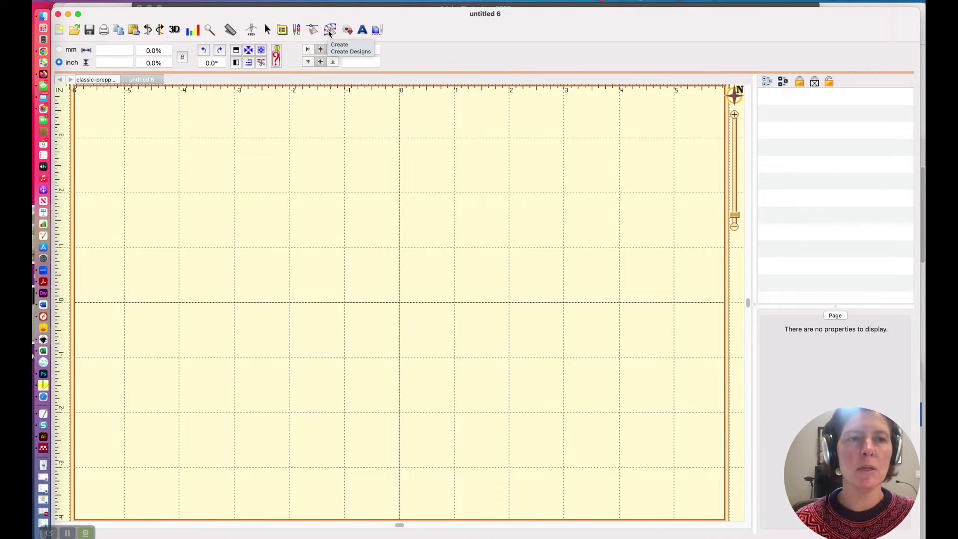
{"action": "left_click", "coordinate": [329, 30]}
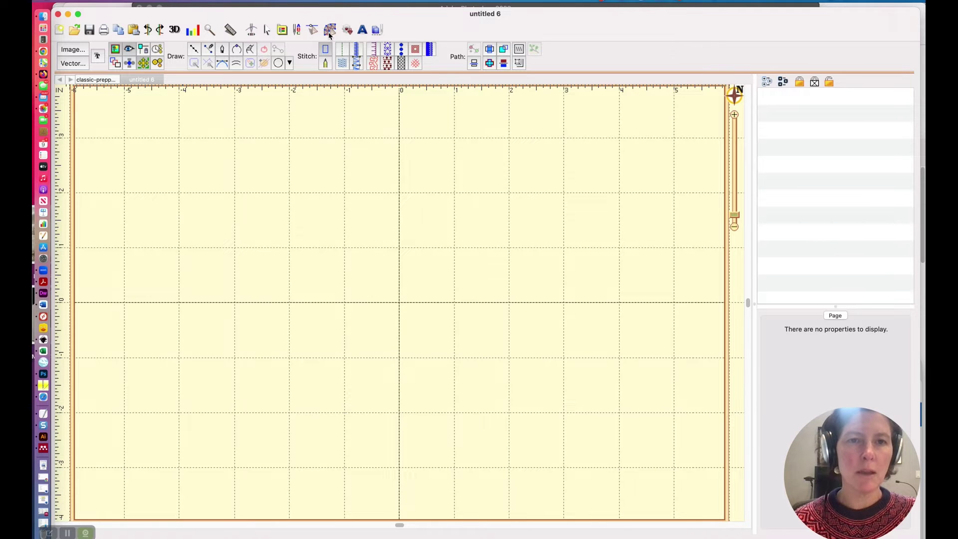
- Import the handwritten Nana JPEG from Downloads onto the page and select it
{"action": "left_click", "coordinate": [72, 50]}
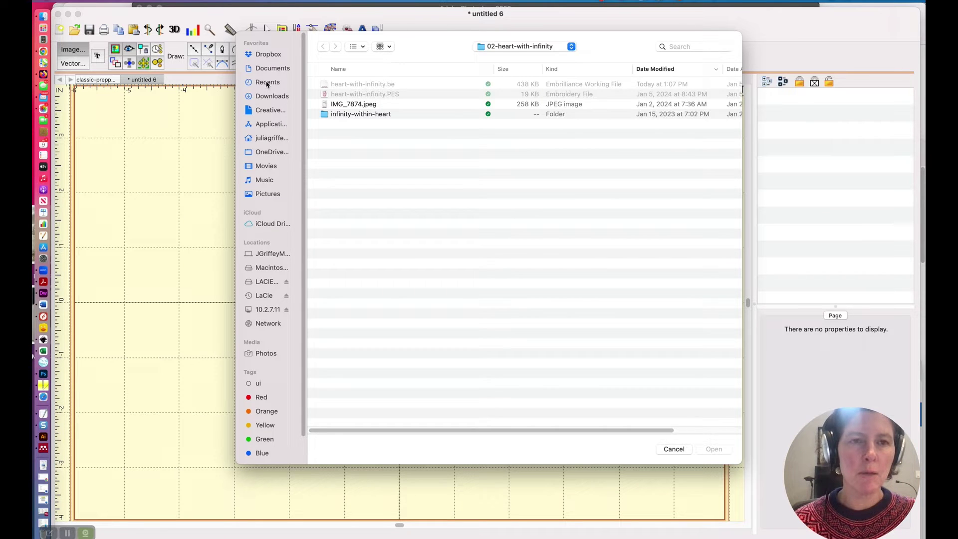
{"action": "left_click", "coordinate": [269, 96]}
{"action": "double_click", "coordinate": [353, 84]}
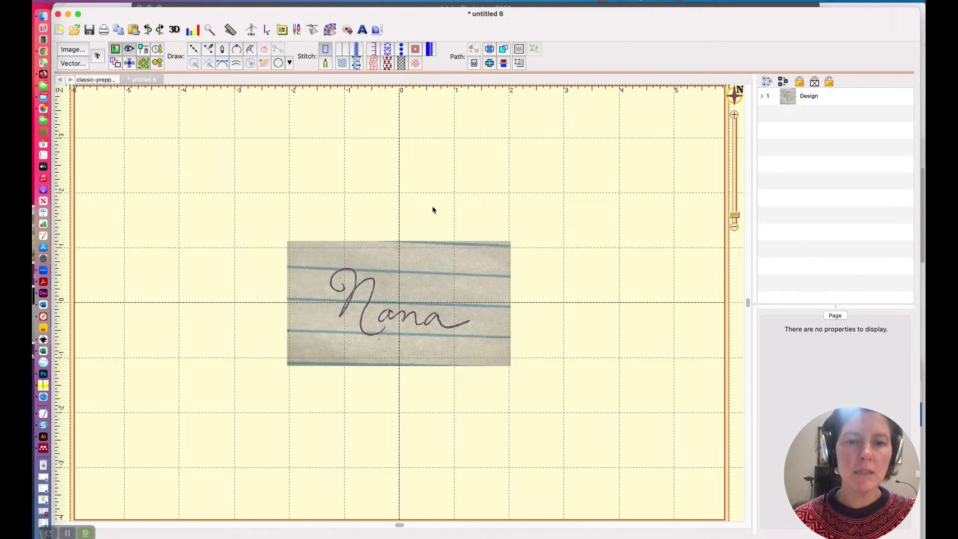
{"action": "left_click", "coordinate": [425, 251]}
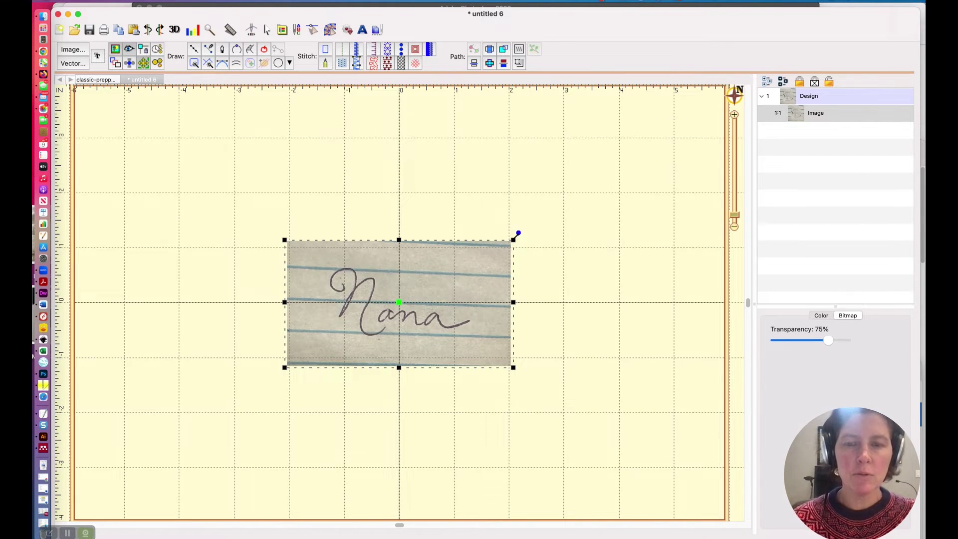
- Scale the Nana photo up from its corner, ease it back slightly, then deselect it
{"action": "left_click_drag", "start_coordinate": [515, 238], "coordinate": [633, 168]}
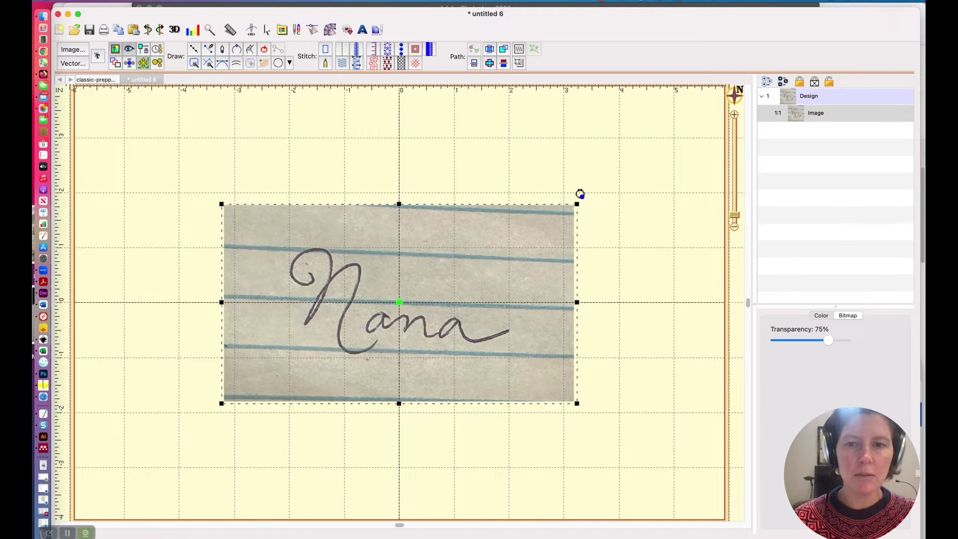
{"action": "left_click_drag", "start_coordinate": [577, 204], "coordinate": [562, 211]}
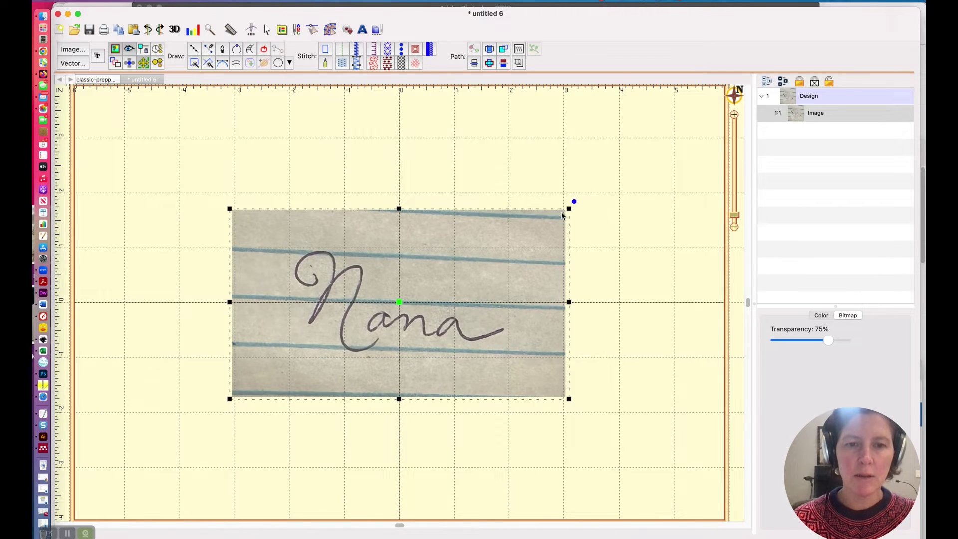
{"action": "left_click", "coordinate": [533, 154]}
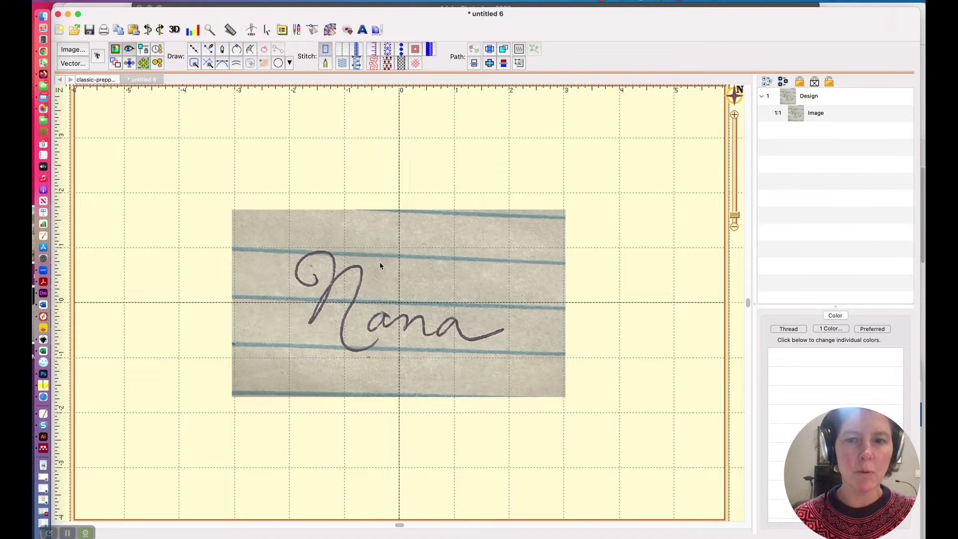
- Zoom in and start a Bezier line with nodes around the N's top curl loop
{"action": "left_click_drag", "start_coordinate": [739, 218], "coordinate": [739, 202]}
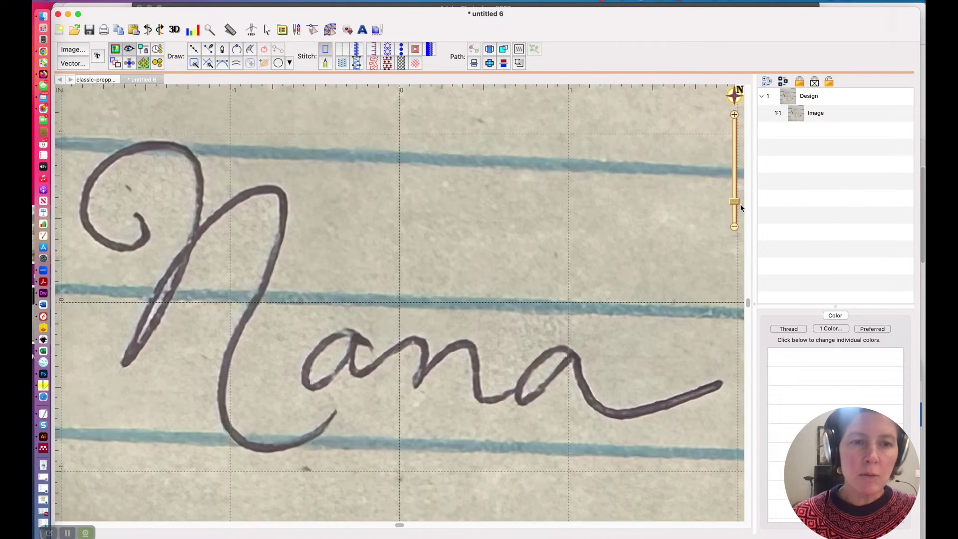
{"action": "left_click", "coordinate": [209, 50]}
{"action": "left_click", "coordinate": [124, 208]}
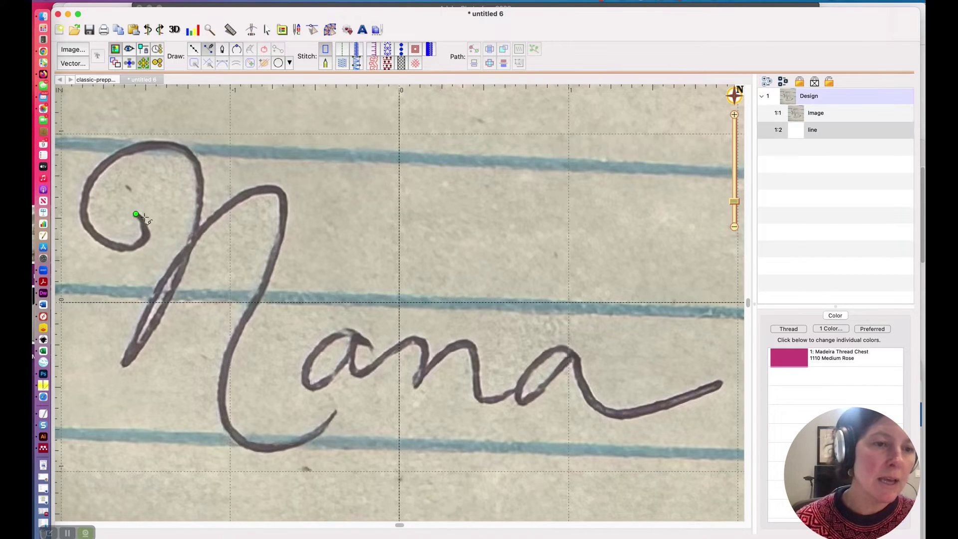
{"action": "left_click", "coordinate": [147, 218]}
{"action": "left_click", "coordinate": [146, 239]}
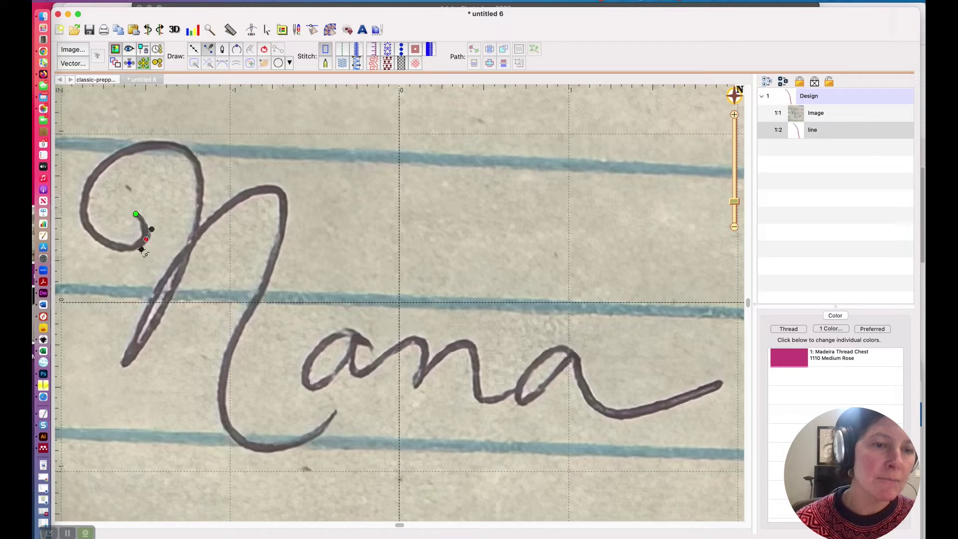
{"action": "left_click", "coordinate": [101, 241]}
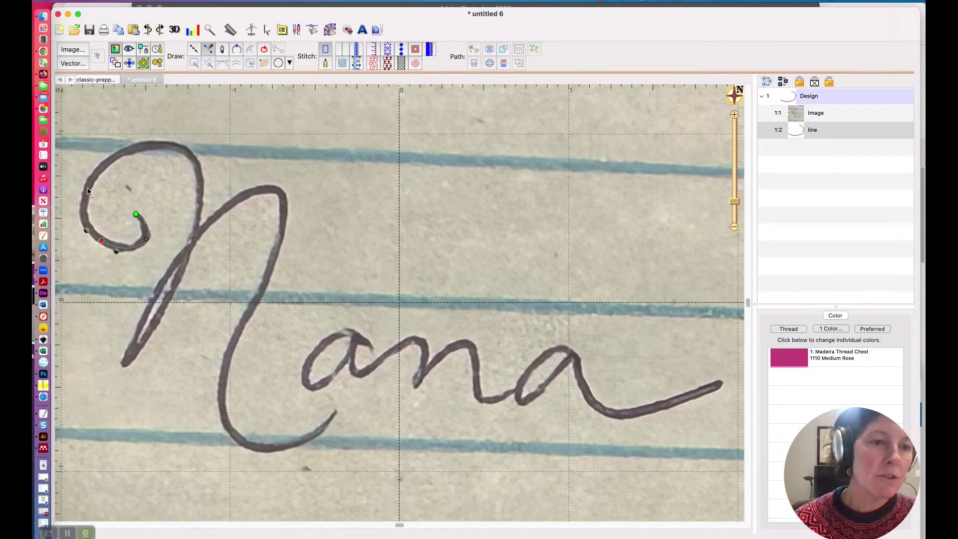
{"action": "left_click_drag", "start_coordinate": [87, 188], "coordinate": [99, 166]}
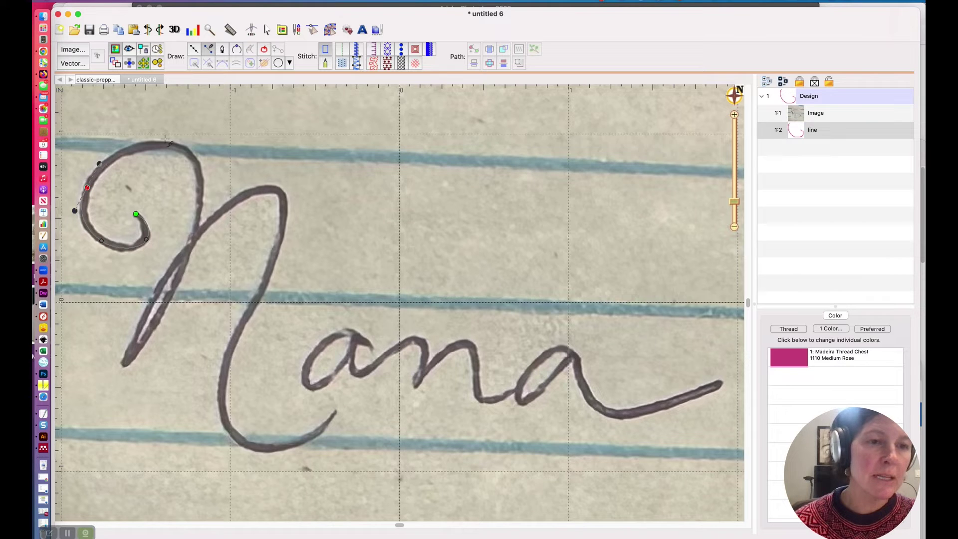
{"action": "mouse_move", "coordinate": [142, 148]}
{"action": "left_mouse_down"}
{"action": "mouse_move", "coordinate": [163, 145]}
{"action": "mouse_move", "coordinate": [208, 186]}
{"action": "left_mouse_up"}
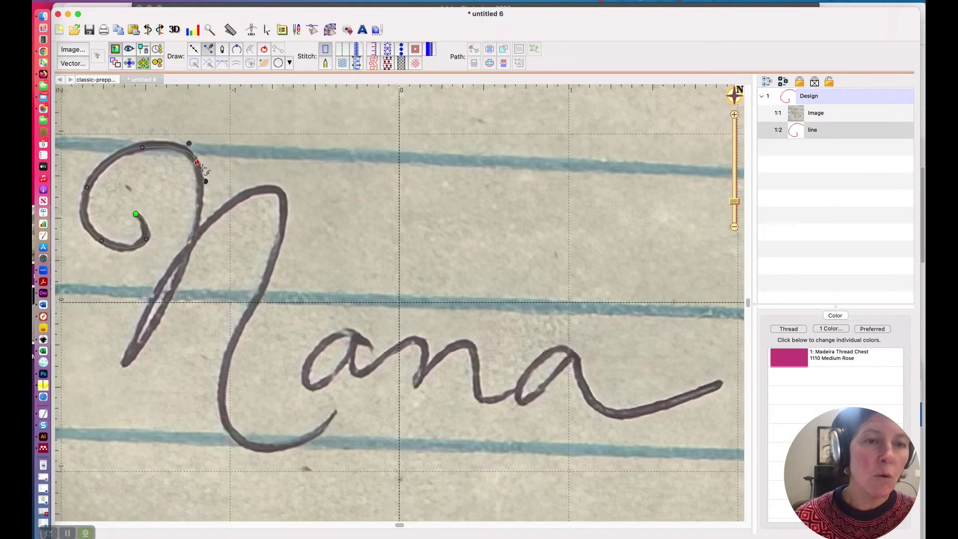
- Continue the Bezier line down the first stroke, over the hump, and into the exit curve
{"action": "left_click", "coordinate": [193, 241]}
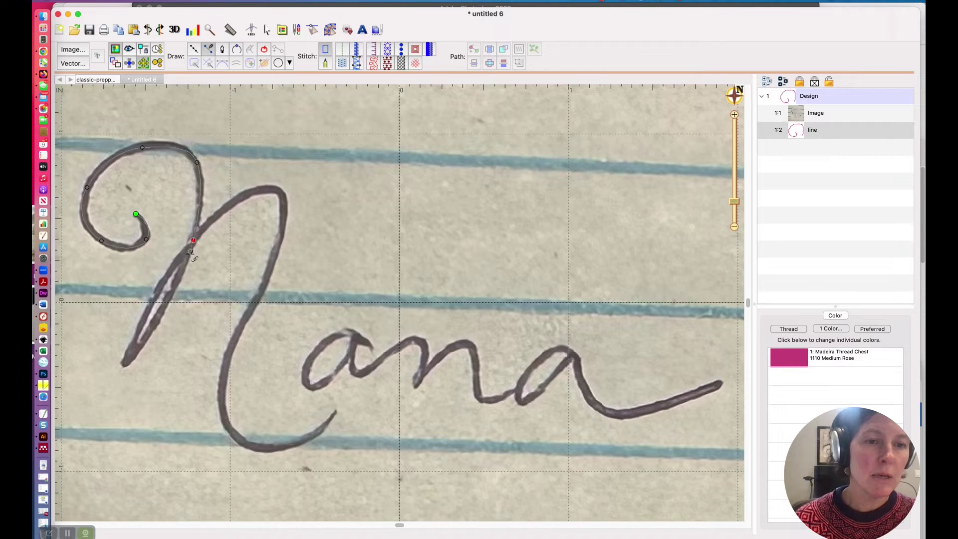
{"action": "left_click", "coordinate": [173, 298]}
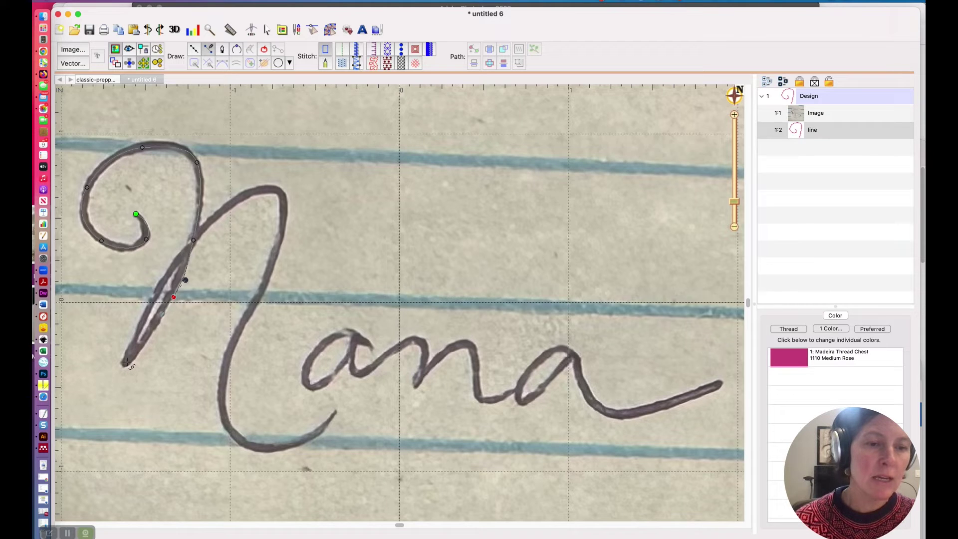
{"action": "left_click", "coordinate": [126, 364]}
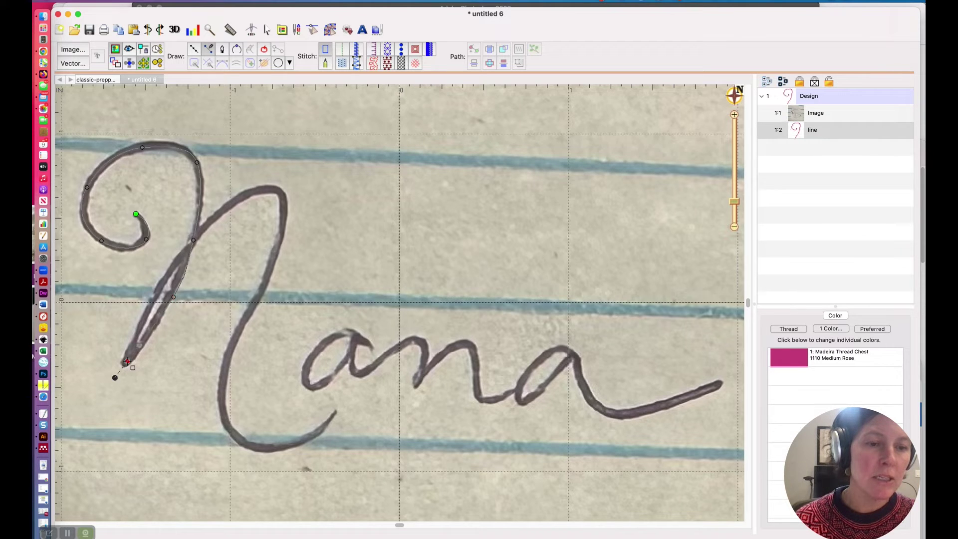
{"action": "left_click", "coordinate": [147, 312]}
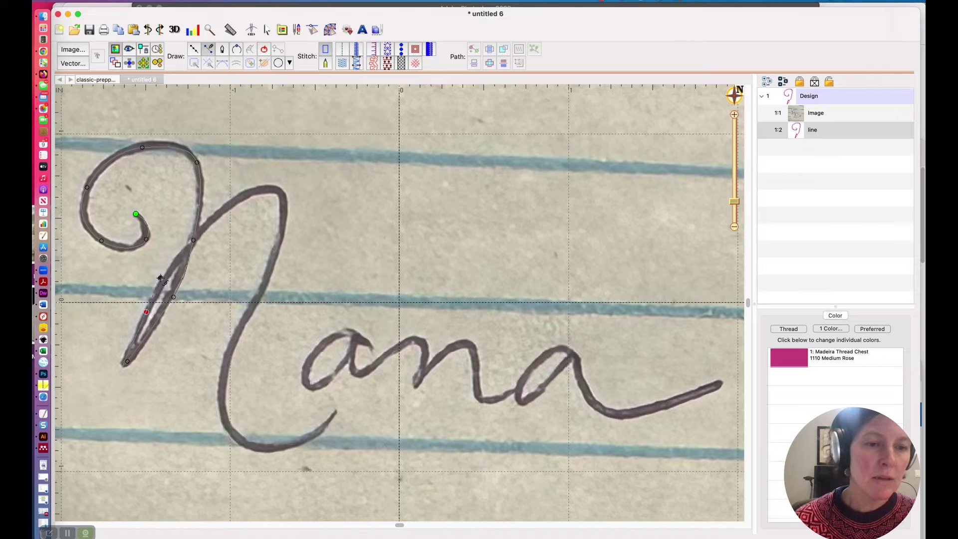
{"action": "left_click", "coordinate": [211, 221]}
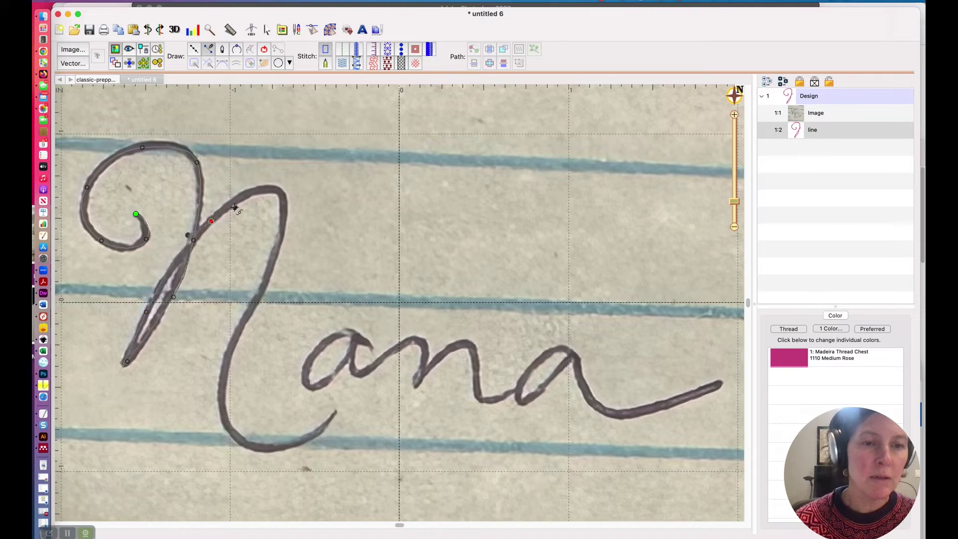
{"action": "left_click", "coordinate": [267, 190]}
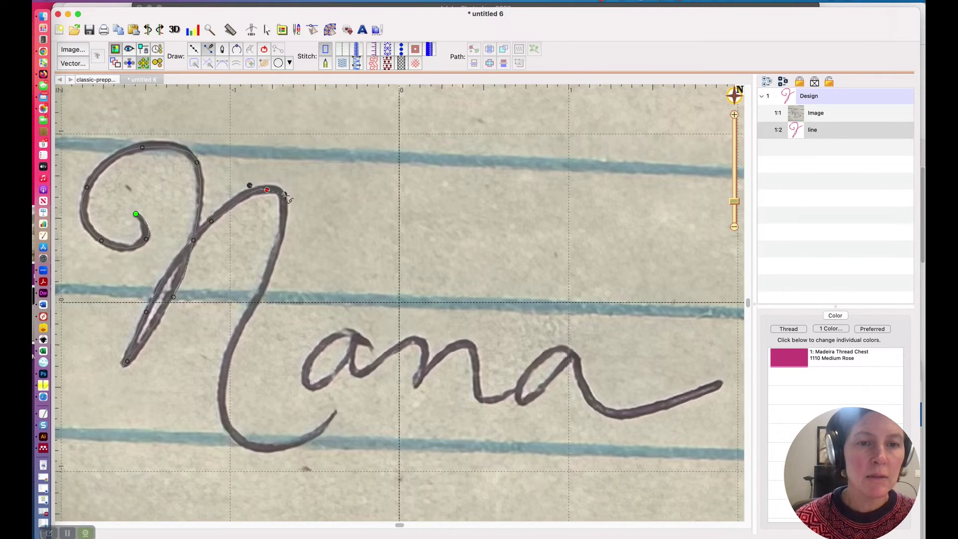
{"action": "left_click", "coordinate": [281, 236]}
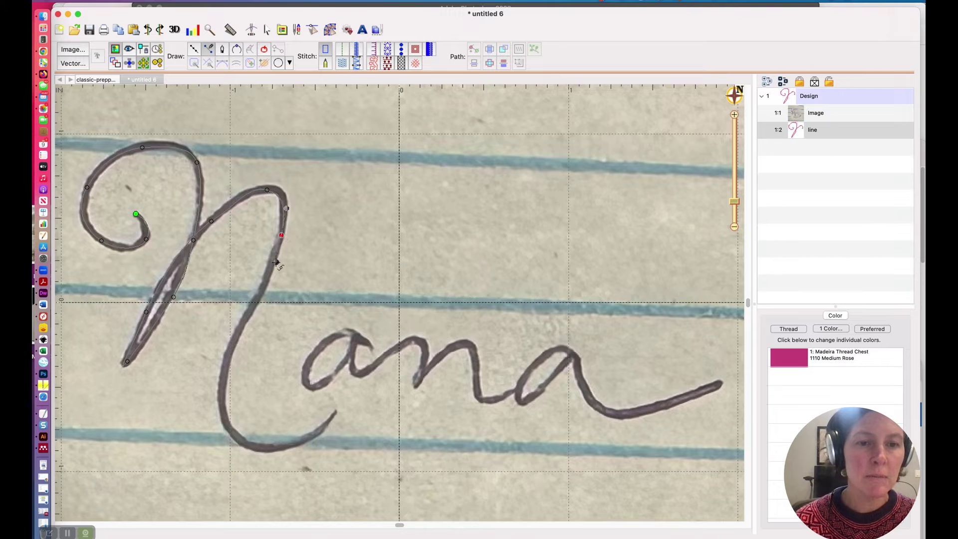
{"action": "left_click", "coordinate": [259, 304]}
{"action": "left_click", "coordinate": [242, 326]}
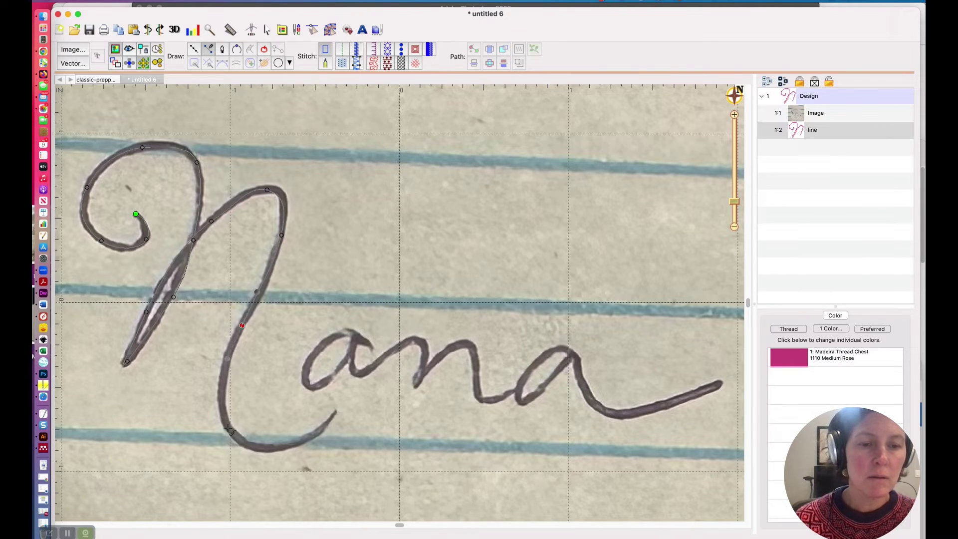
{"action": "left_click_drag", "start_coordinate": [227, 428], "coordinate": [245, 452]}
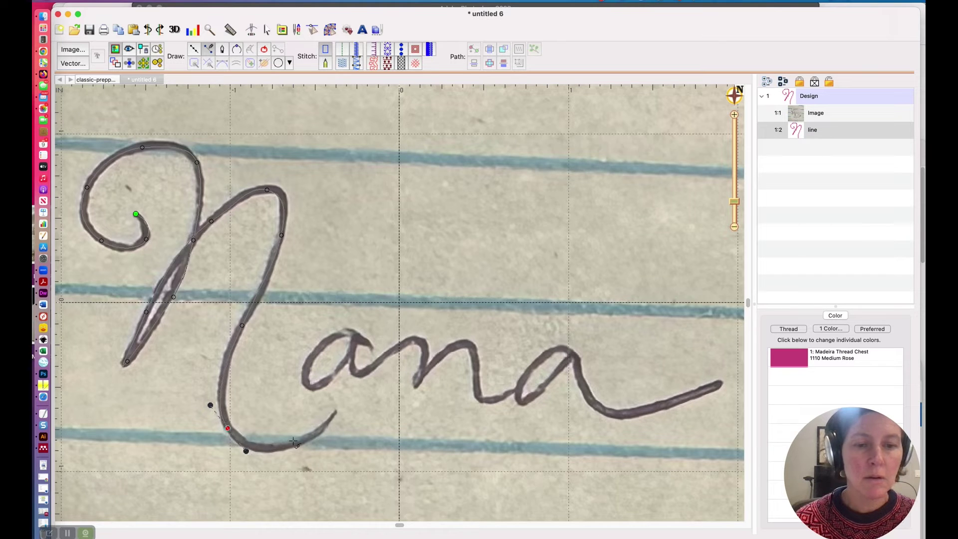
{"action": "left_click_drag", "start_coordinate": [338, 414], "coordinate": [343, 421]}
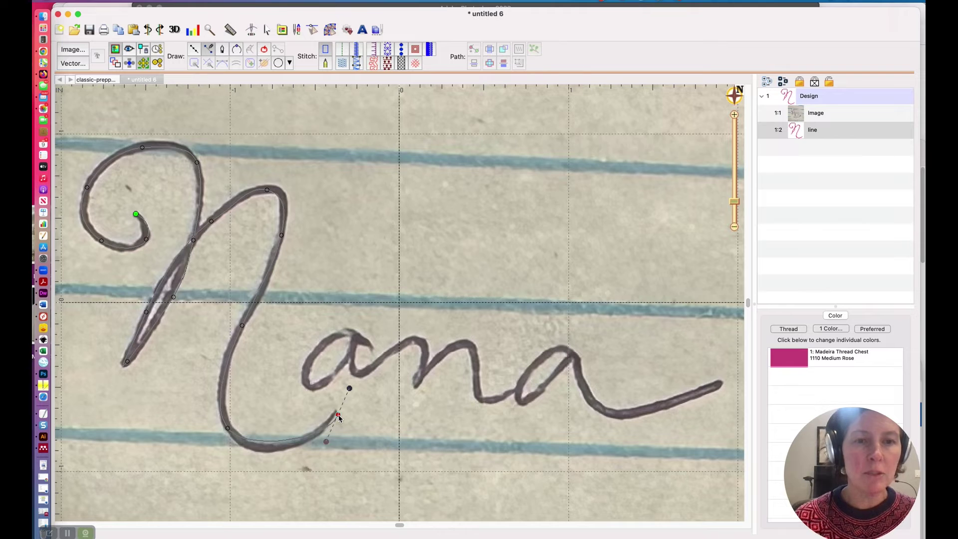
- Convert the traced N line into a Bean run stitch
{"action": "left_click", "coordinate": [799, 112]}
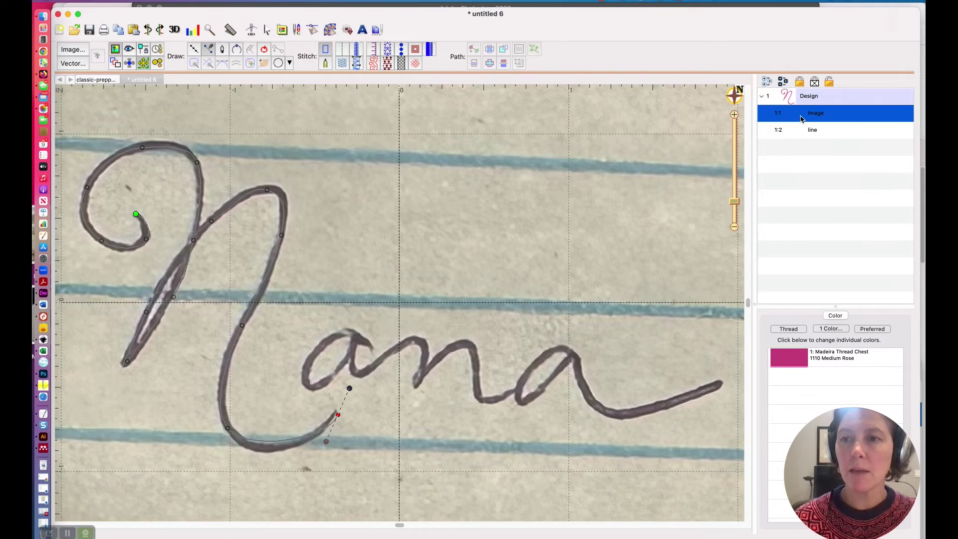
{"action": "left_click", "coordinate": [801, 130]}
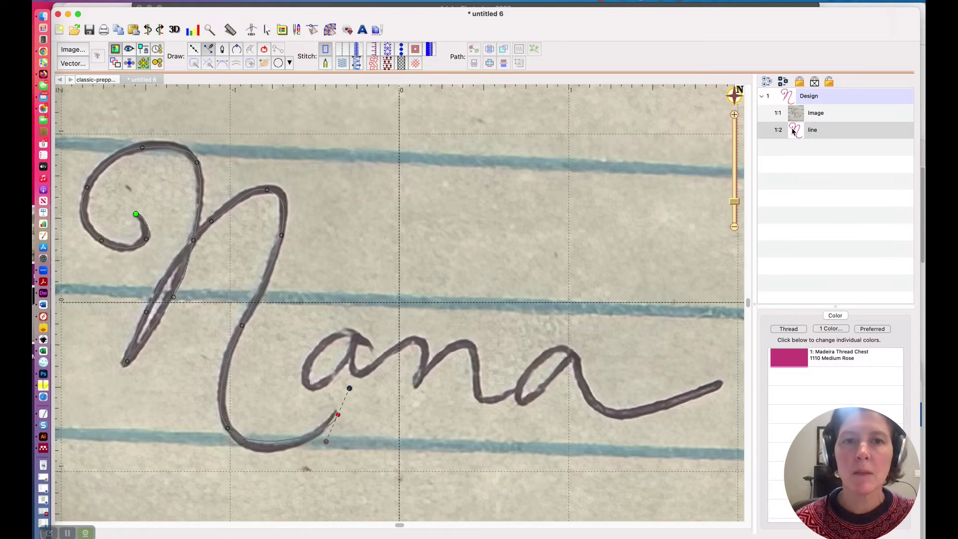
{"action": "scroll", "coordinate": [486, 97], "scroll_direction": "up", "scroll_amount": 1}
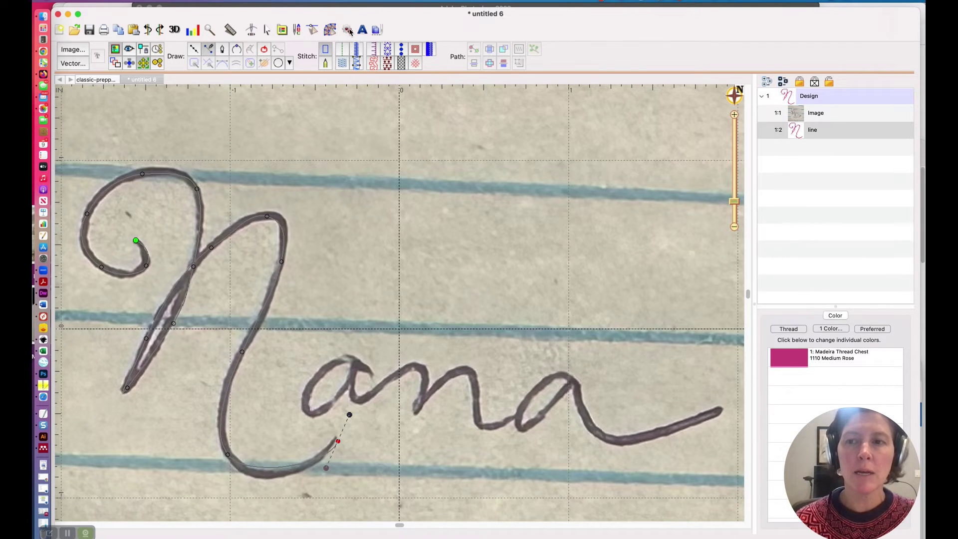
{"action": "left_click", "coordinate": [342, 51]}
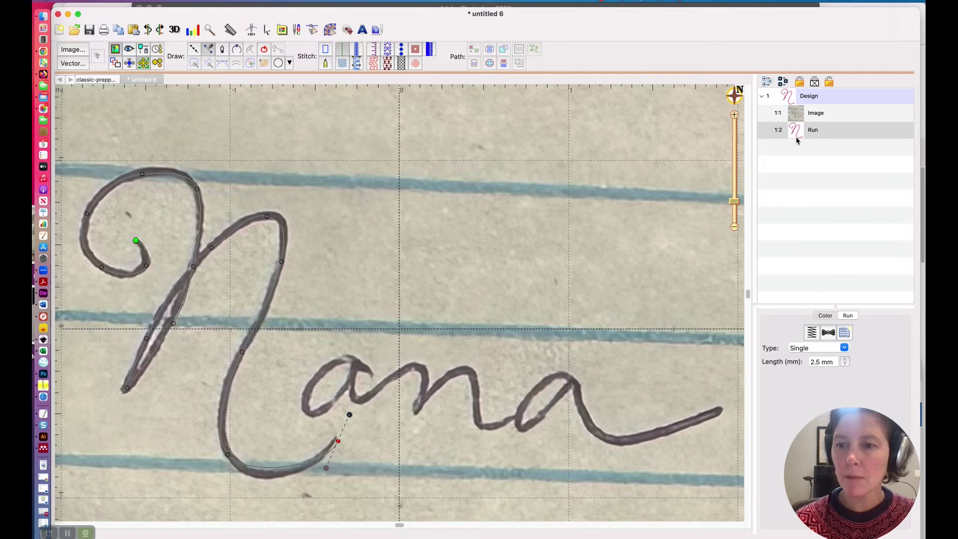
{"action": "left_click", "coordinate": [845, 348]}
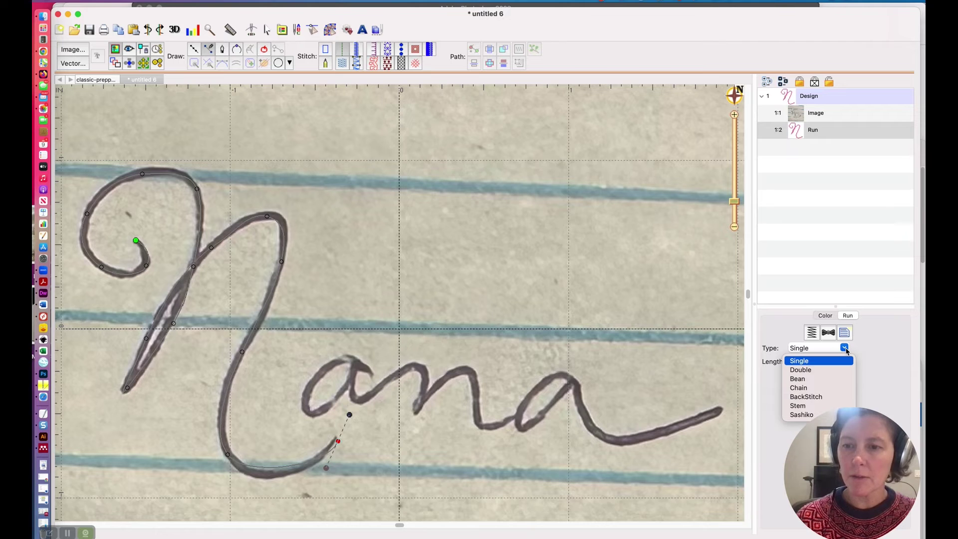
{"action": "left_click", "coordinate": [803, 379]}
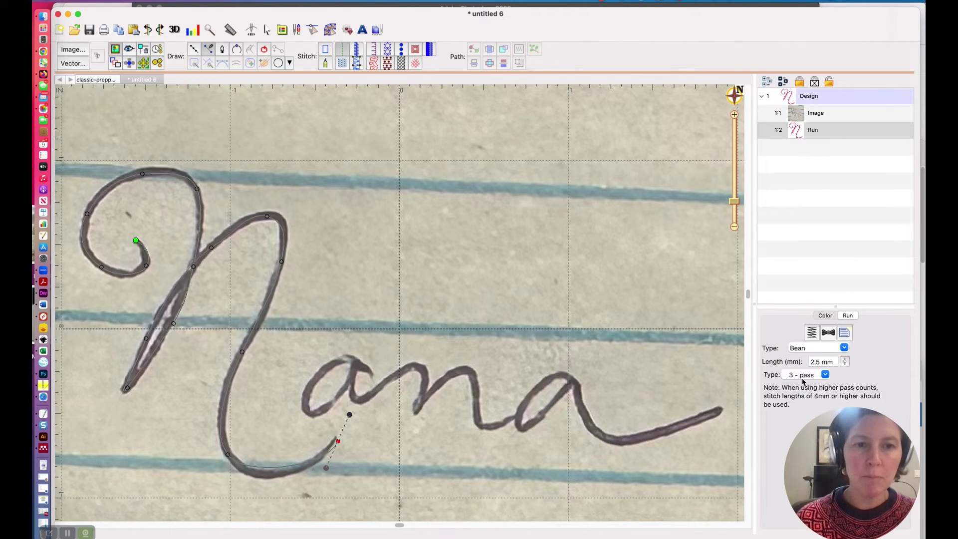
- Show the N as stitches and lock the photo and N run layers
{"action": "left_click", "coordinate": [797, 126]}
{"action": "left_click", "coordinate": [797, 132]}
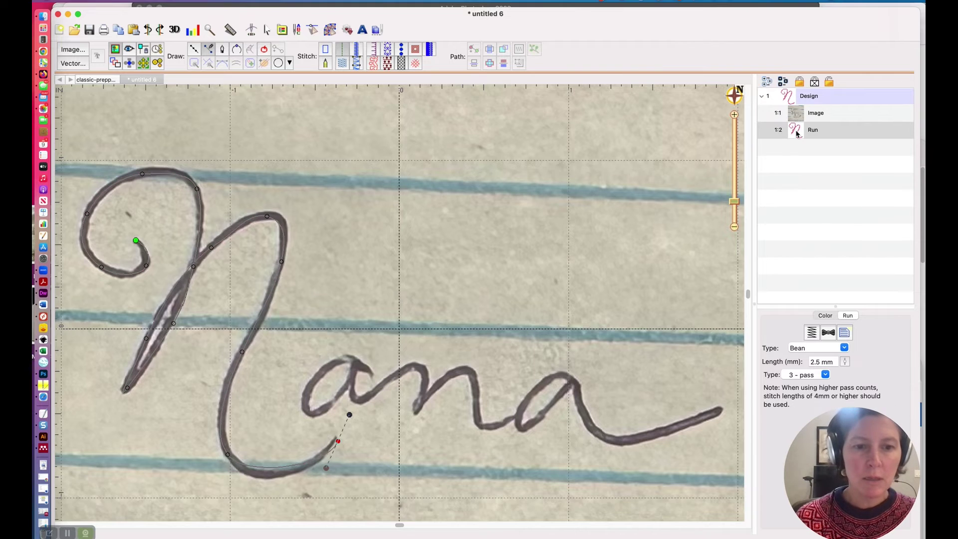
{"action": "scroll", "coordinate": [591, 92], "scroll_direction": "up", "scroll_amount": 2}
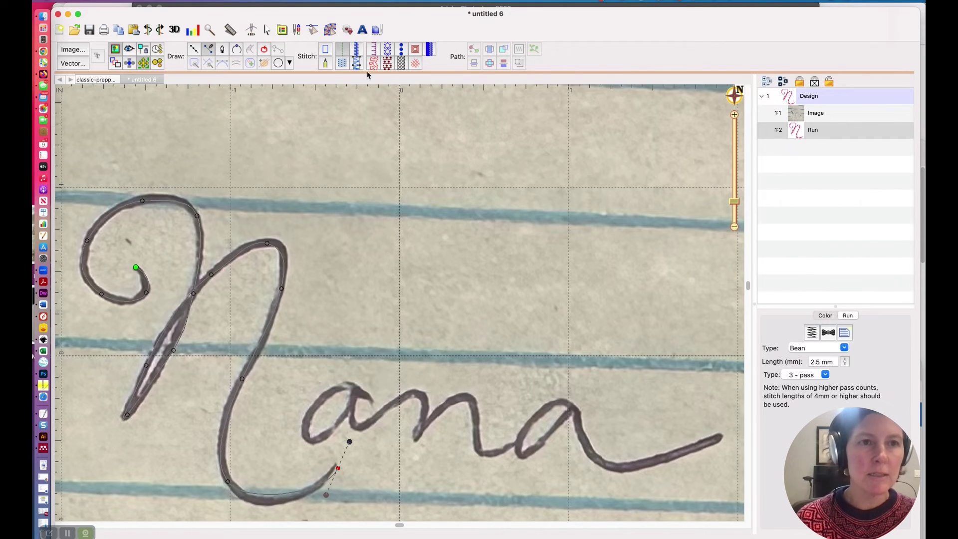
{"action": "left_click", "coordinate": [133, 52]}
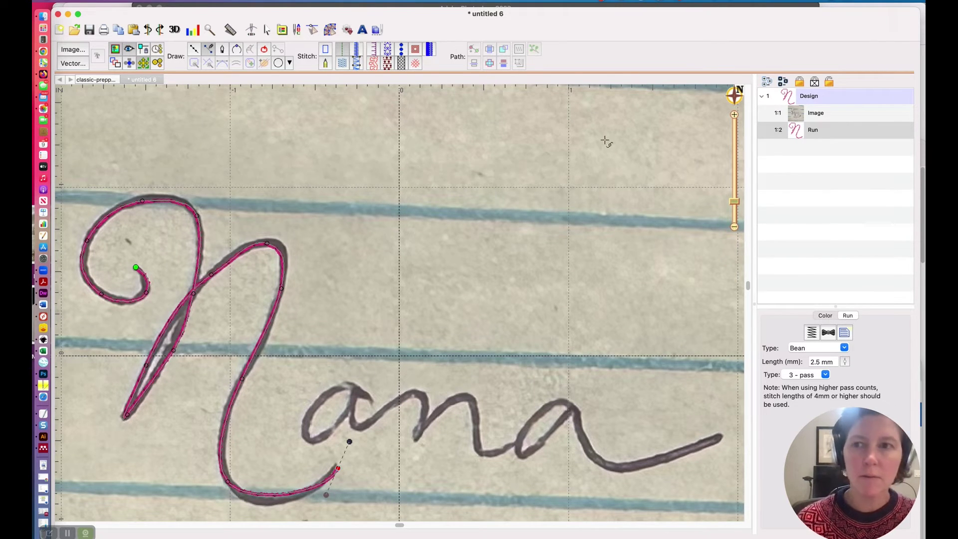
{"action": "left_click", "coordinate": [803, 114]}
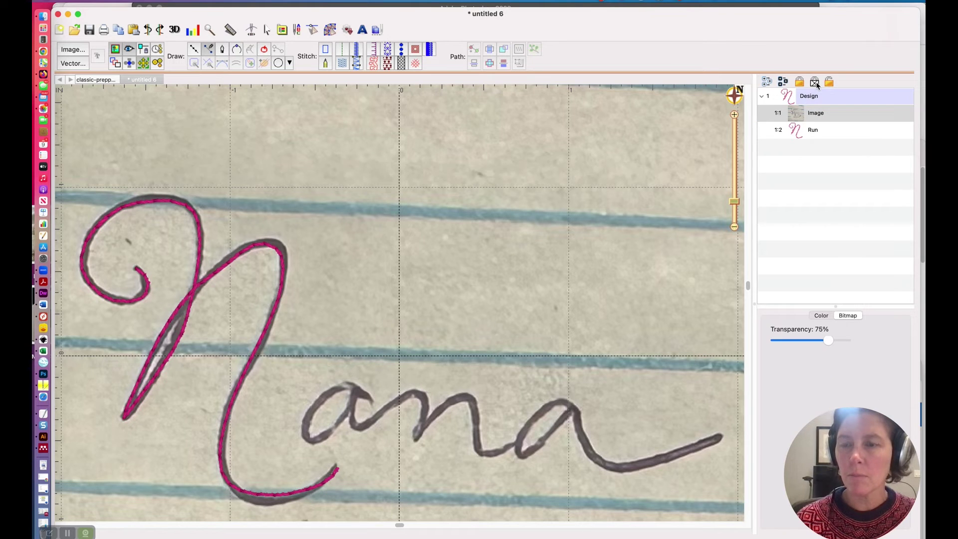
{"action": "left_click", "coordinate": [816, 83]}
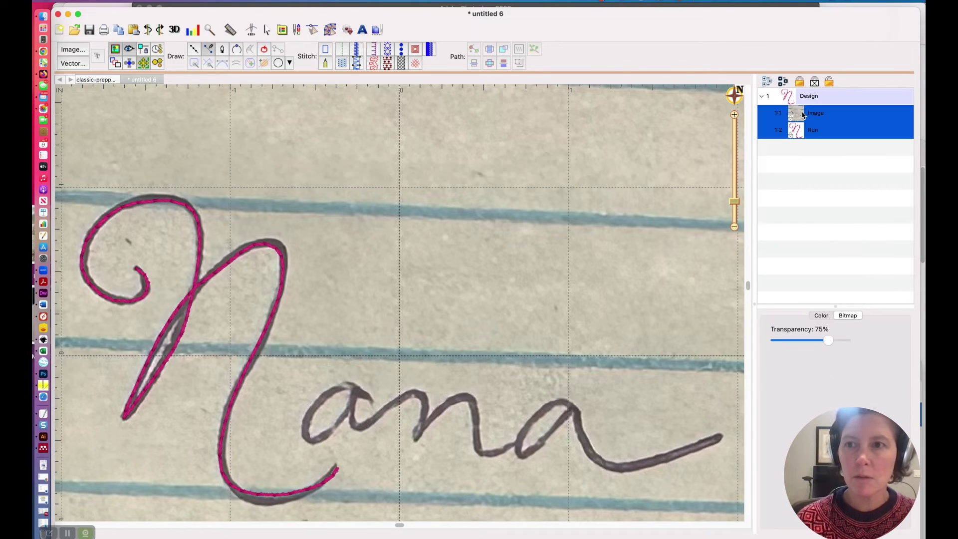
{"action": "left_click", "coordinate": [797, 134]}
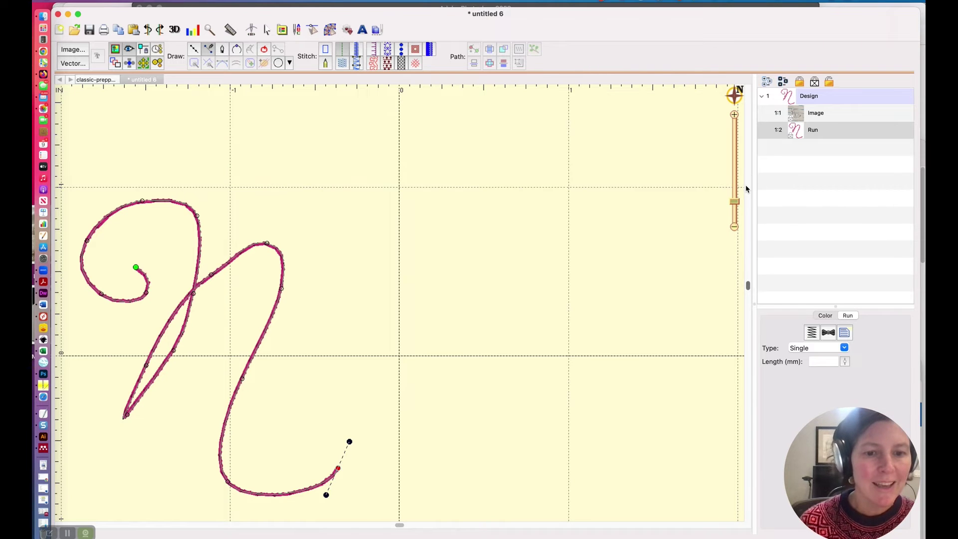
{"action": "scroll", "coordinate": [712, 184], "scroll_direction": "right", "scroll_amount": 2}
{"action": "scroll", "coordinate": [614, 178], "scroll_direction": "right", "scroll_amount": 4}
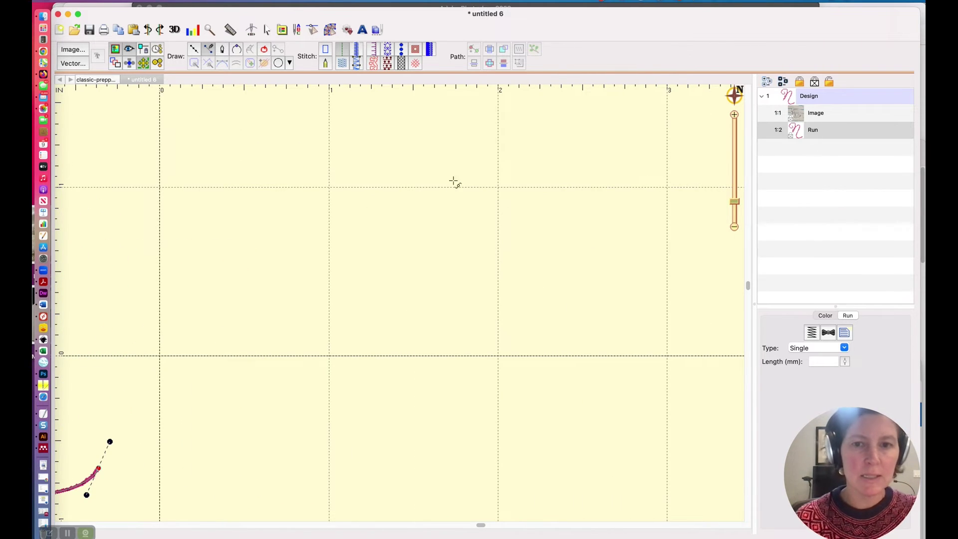
{"action": "mouse_move", "coordinate": [335, 199]}
{"action": "left_mouse_down"}
{"action": "mouse_move", "coordinate": [503, 154]}
{"action": "mouse_move", "coordinate": [621, 107]}
{"action": "left_mouse_up"}
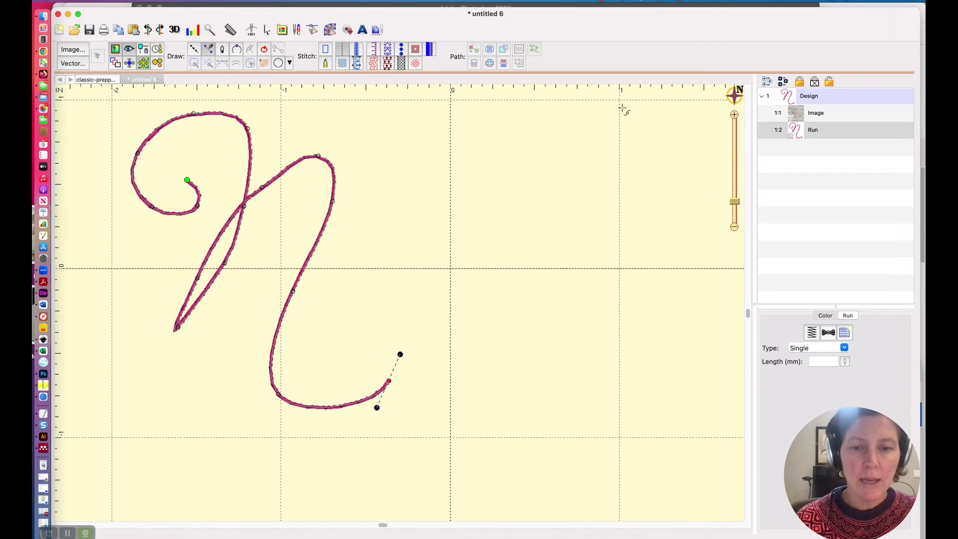
{"action": "left_click", "coordinate": [802, 113]}
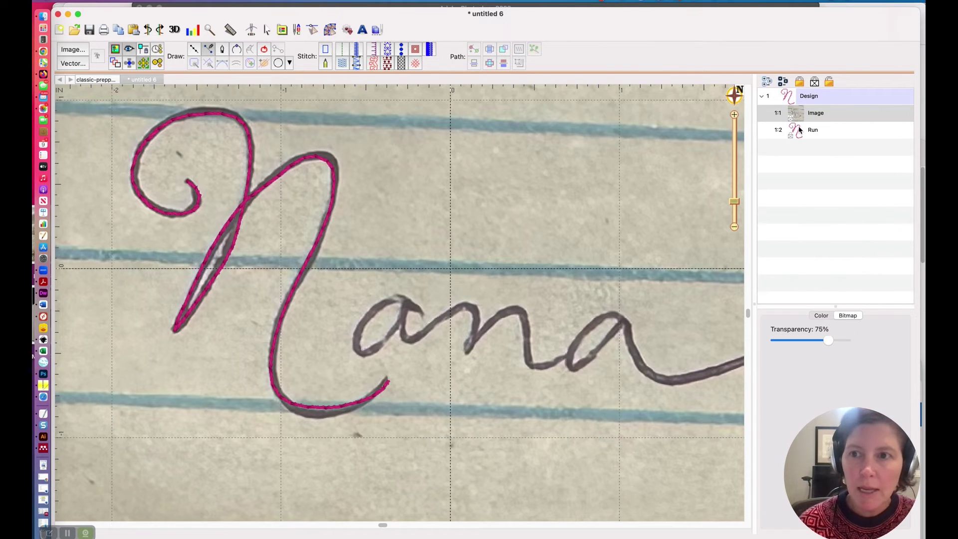
- Select the N run for node editing and make its end node a curve point
{"action": "left_click", "coordinate": [797, 133]}
{"action": "left_click", "coordinate": [820, 95]}
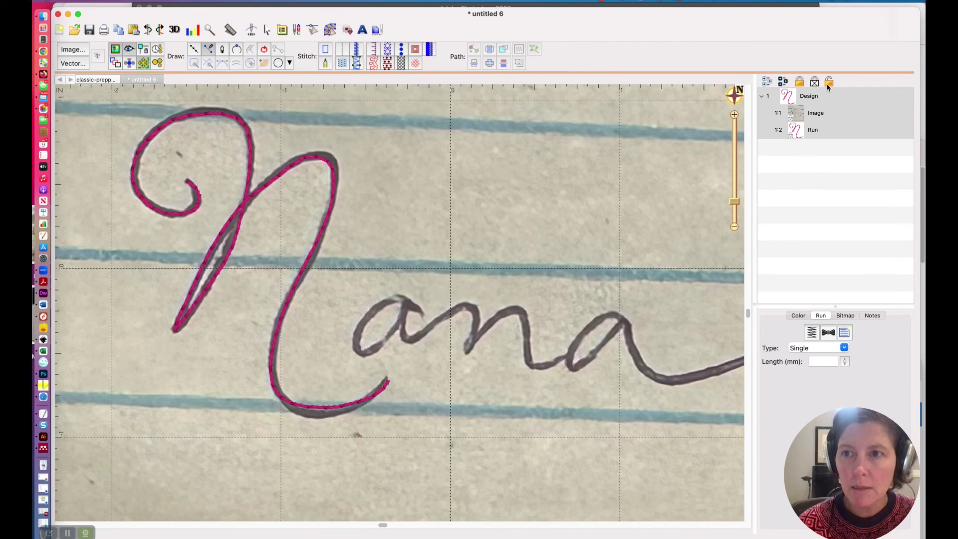
{"action": "left_click", "coordinate": [801, 132]}
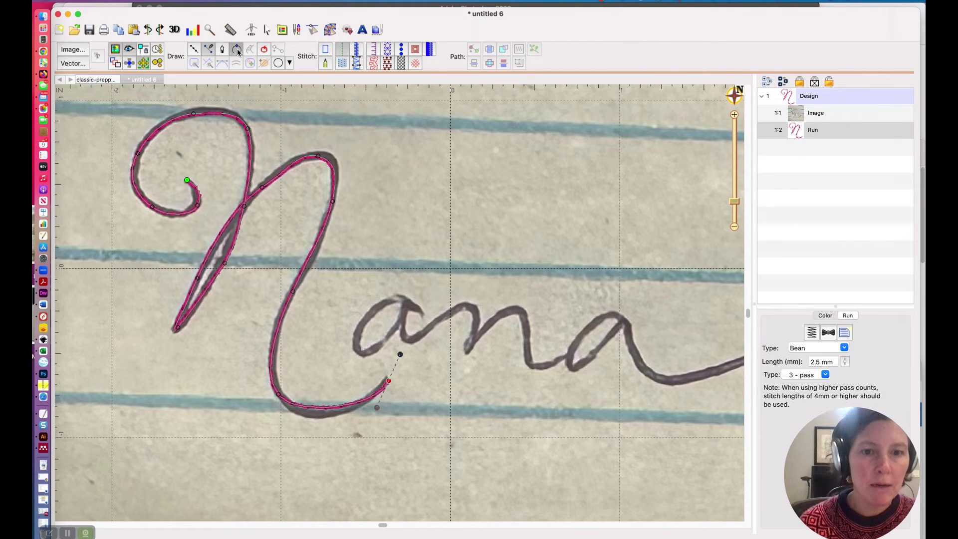
{"action": "left_click", "coordinate": [389, 383]}
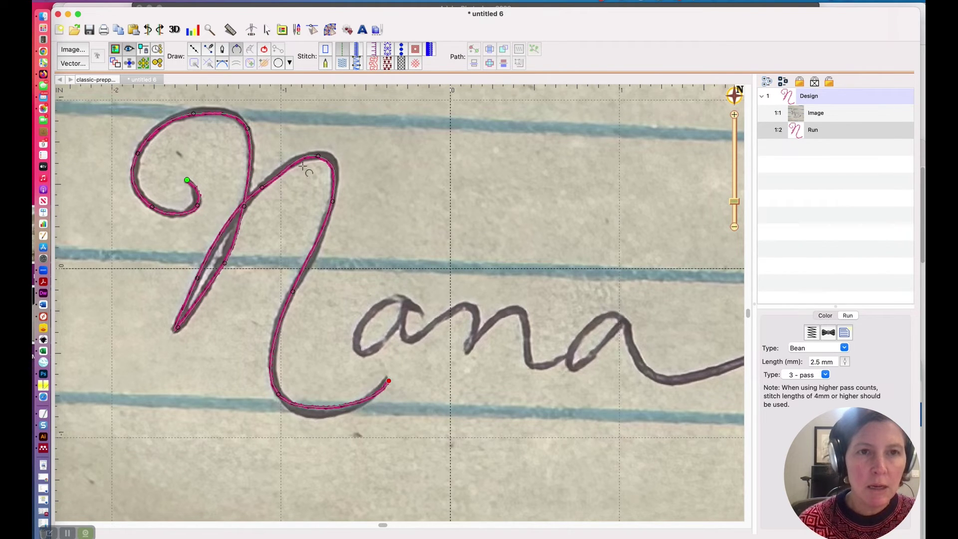
{"action": "left_click", "coordinate": [267, 29]}
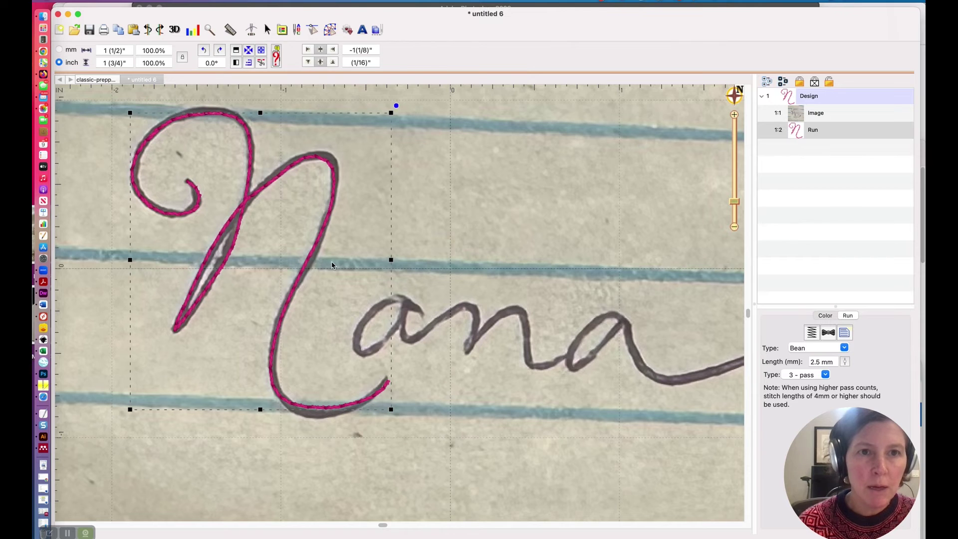
{"action": "left_click", "coordinate": [389, 388]}
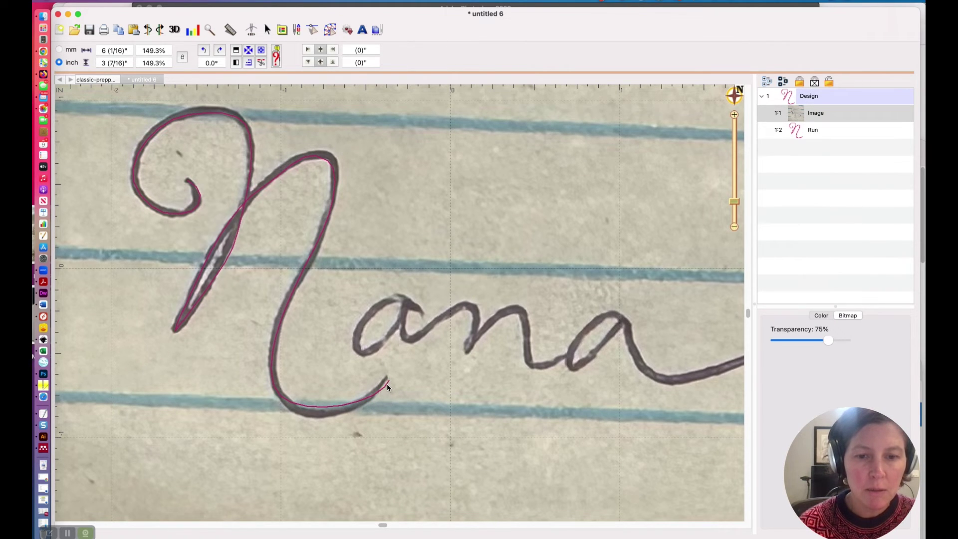
{"action": "left_click", "coordinate": [389, 385]}
{"action": "left_click", "coordinate": [331, 31]}
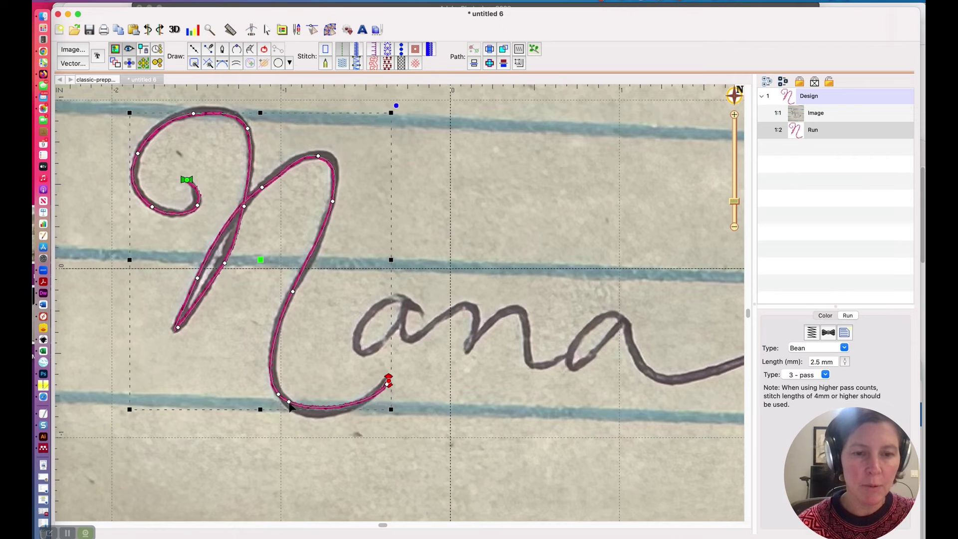
- Drag the downstroke and bottom-curve nodes and handles onto the handwritten N stroke
{"action": "left_click", "coordinate": [293, 293]}
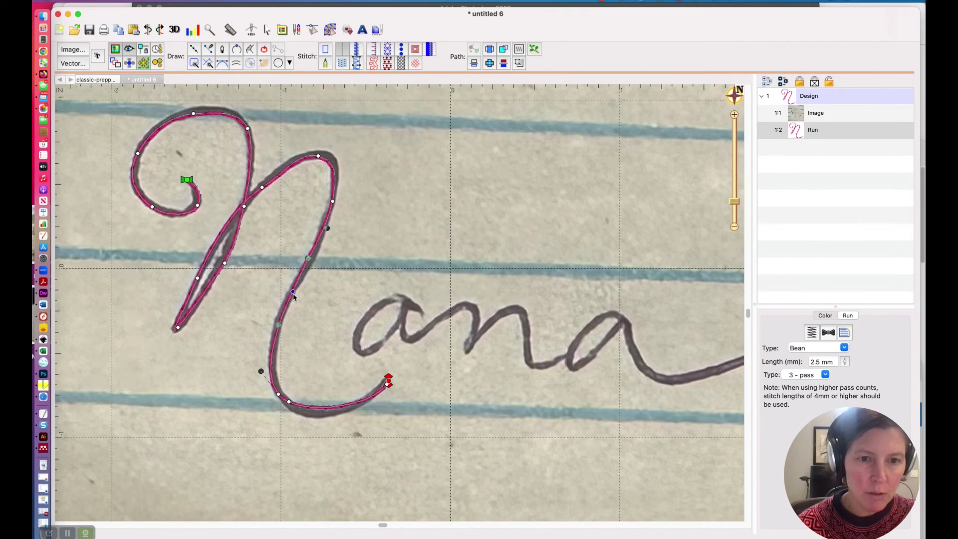
{"action": "left_click_drag", "start_coordinate": [309, 261], "coordinate": [318, 264]}
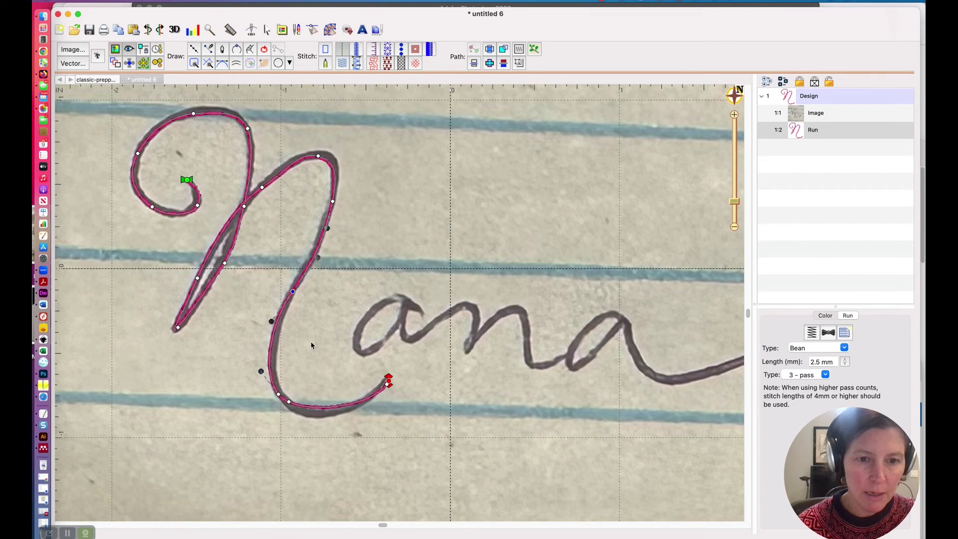
{"action": "left_click", "coordinate": [294, 407]}
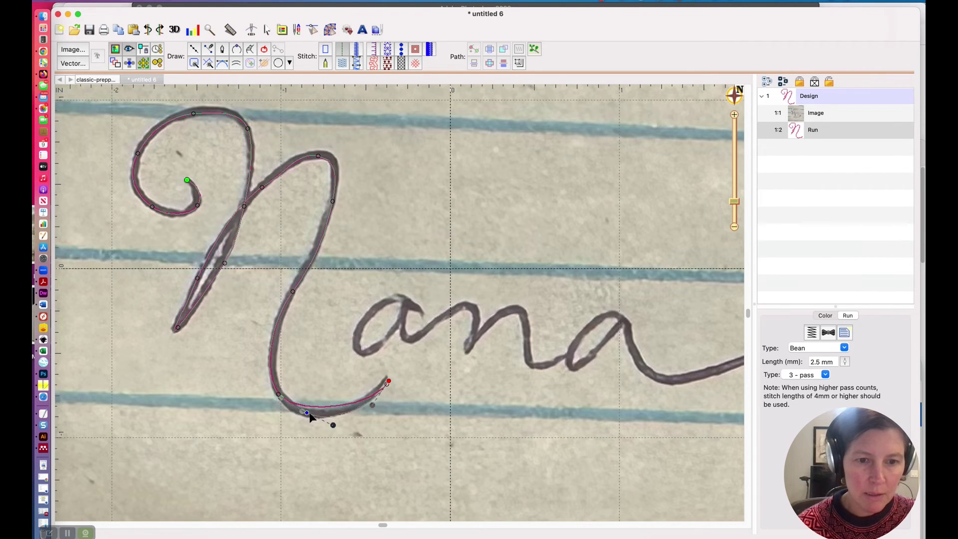
{"action": "left_click_drag", "start_coordinate": [294, 407], "coordinate": [311, 419]}
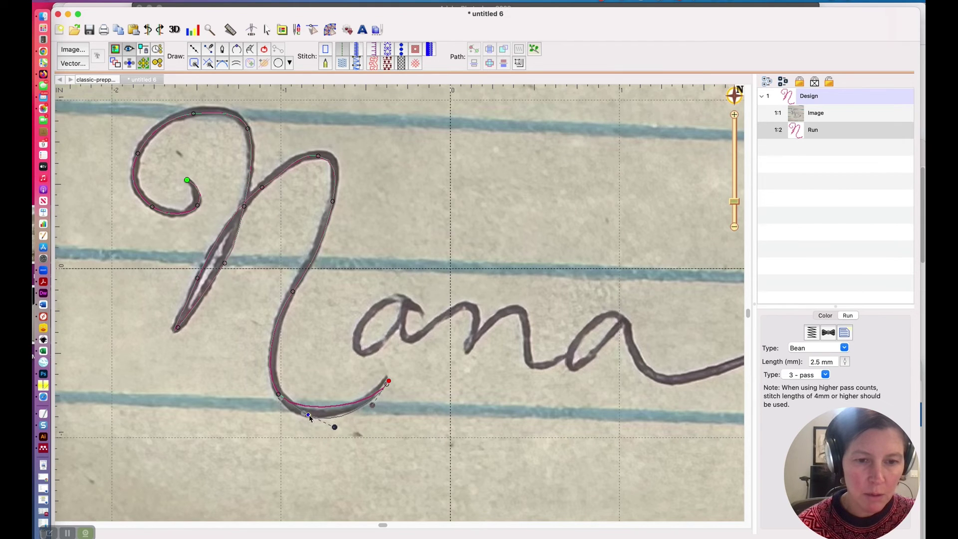
{"action": "left_click_drag", "start_coordinate": [309, 417], "coordinate": [288, 415]}
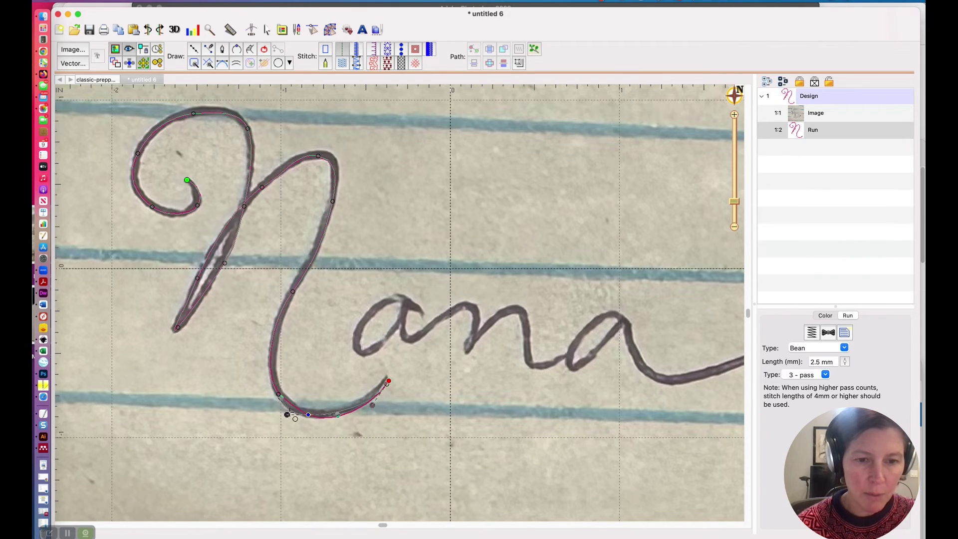
{"action": "left_click", "coordinate": [388, 380]}
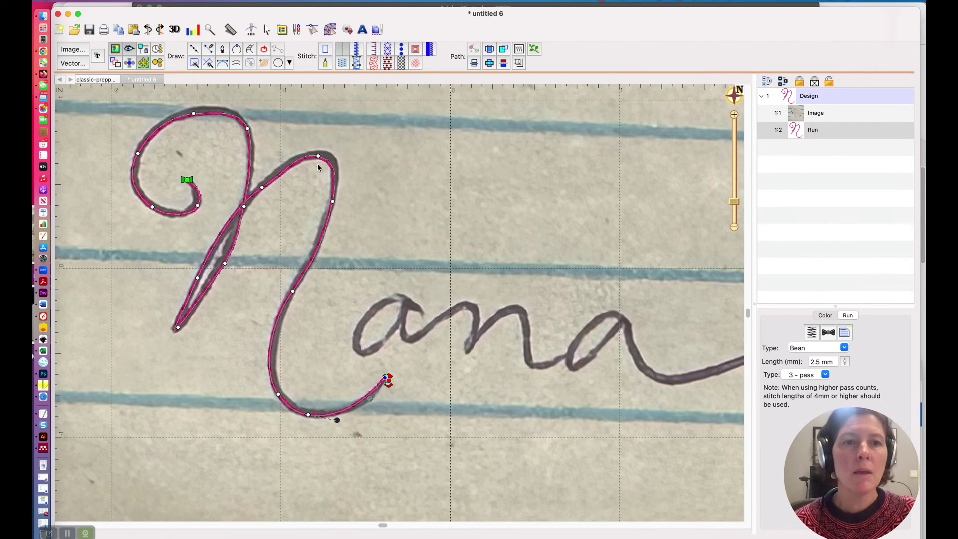
- Magic-wand trace the first 'a' in the photo and confirm the path
{"action": "left_click", "coordinate": [212, 66]}
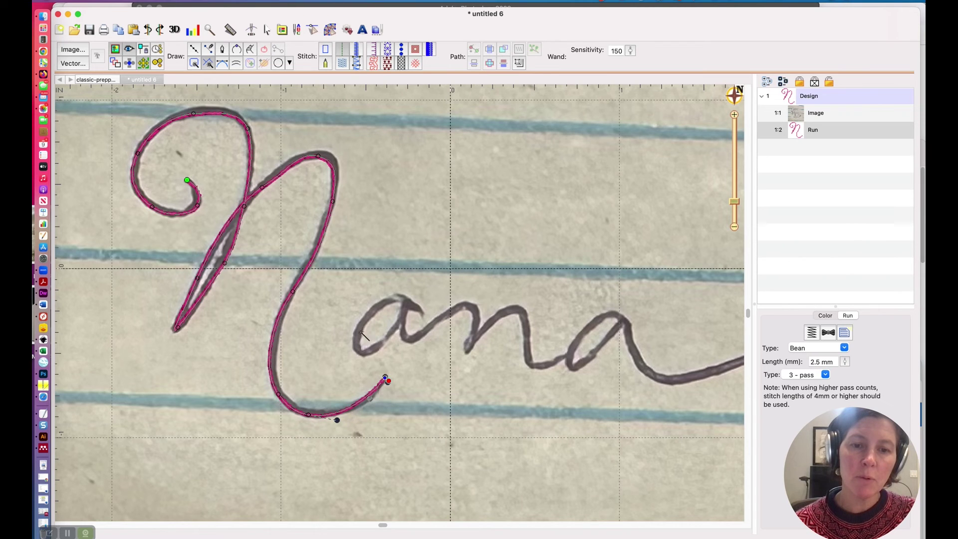
{"action": "left_click", "coordinate": [377, 312]}
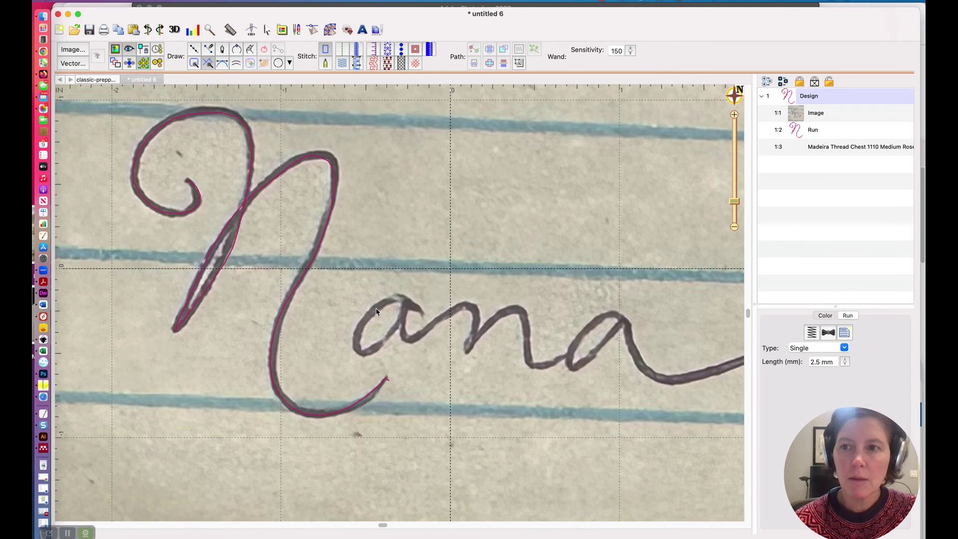
{"action": "key", "text": "Return"}
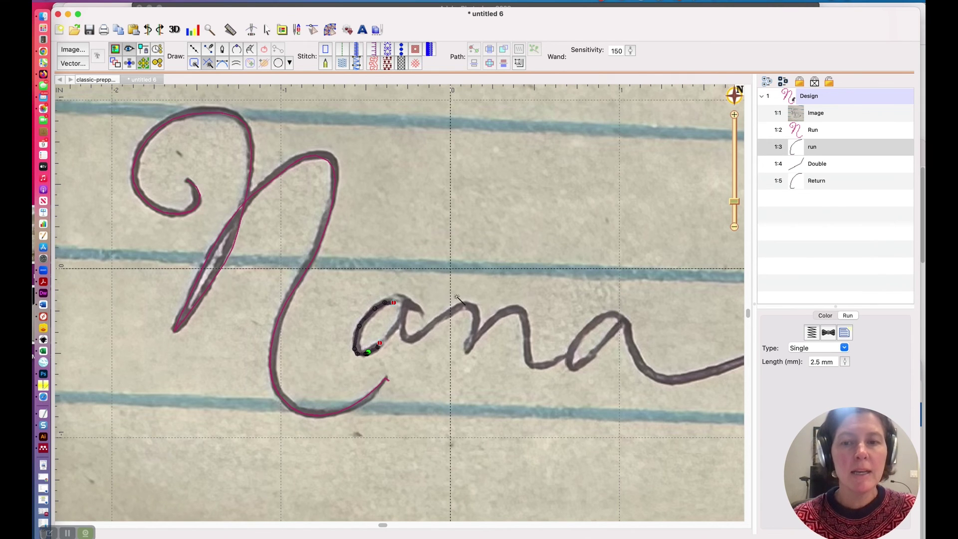
- Zoom in to inspect the trace's Double and Return parts, then zoom out to all of Nana
{"action": "mouse_move", "coordinate": [734, 201]}
{"action": "left_mouse_down"}
{"action": "mouse_move", "coordinate": [734, 178]}
{"action": "mouse_move", "coordinate": [720, 166]}
{"action": "left_mouse_up"}
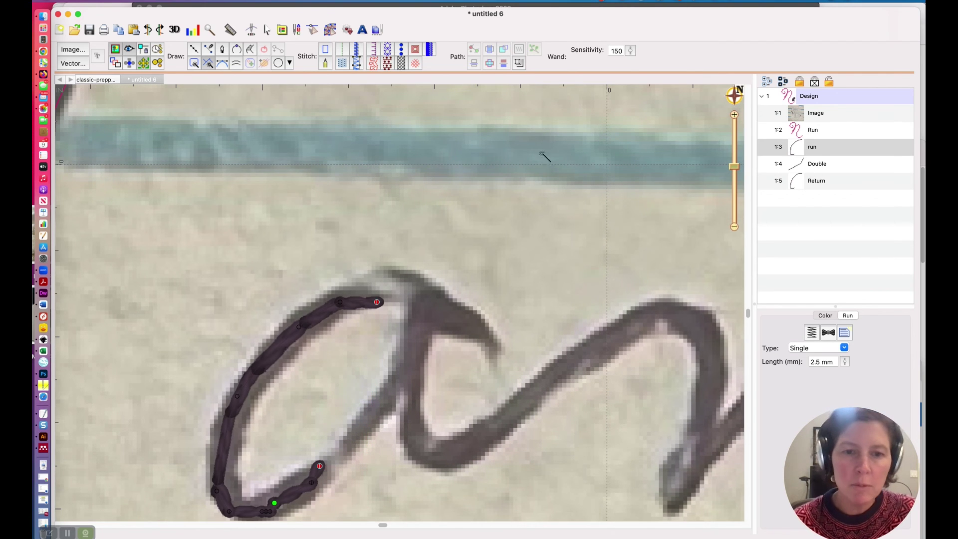
{"action": "key", "text": "Tab"}
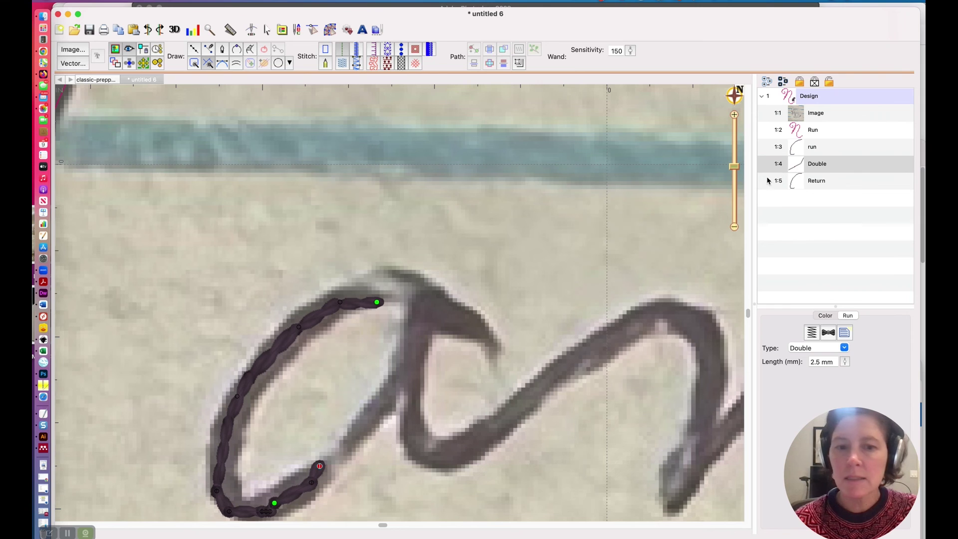
{"action": "left_click", "coordinate": [795, 180]}
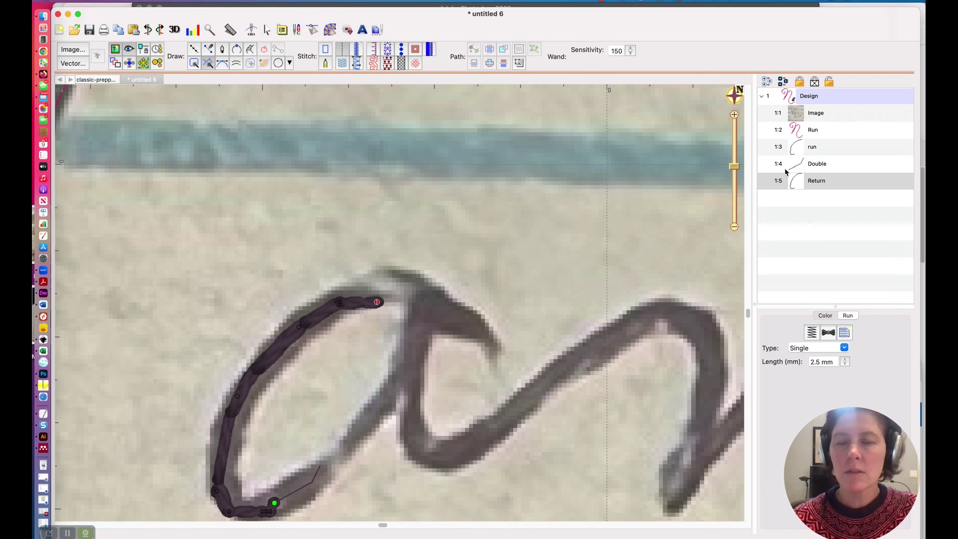
{"action": "left_click_drag", "start_coordinate": [734, 167], "coordinate": [737, 199]}
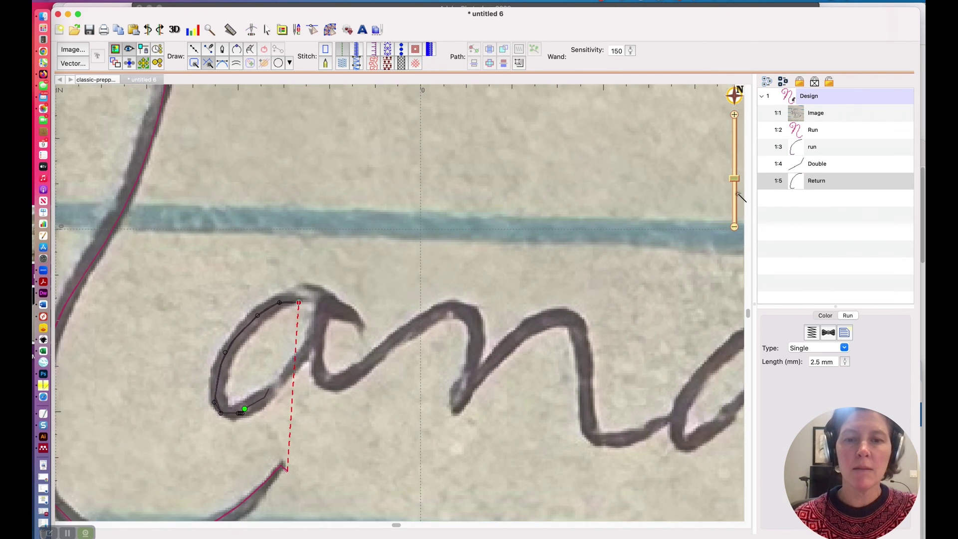
{"action": "left_click_drag", "start_coordinate": [738, 204], "coordinate": [734, 203]}
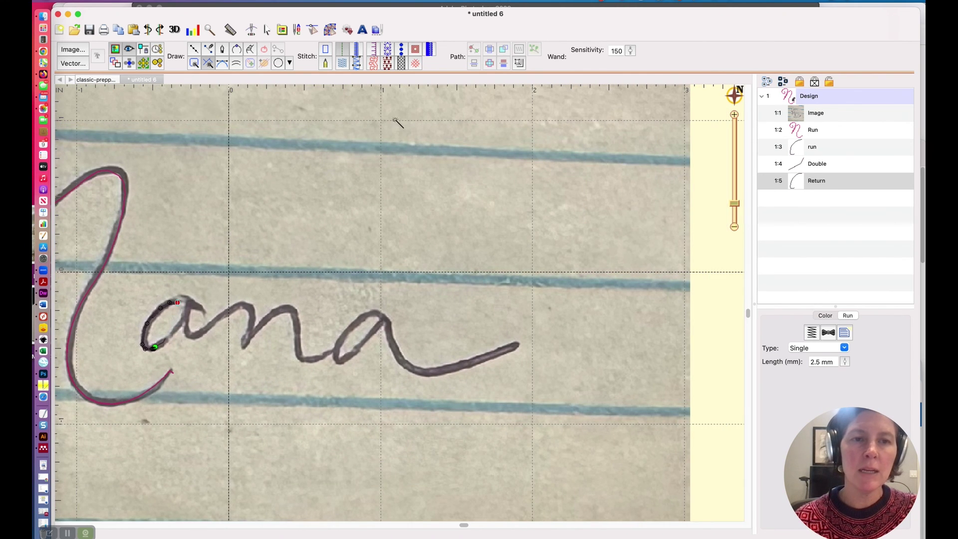
{"action": "left_click_drag", "start_coordinate": [299, 146], "coordinate": [513, 156]}
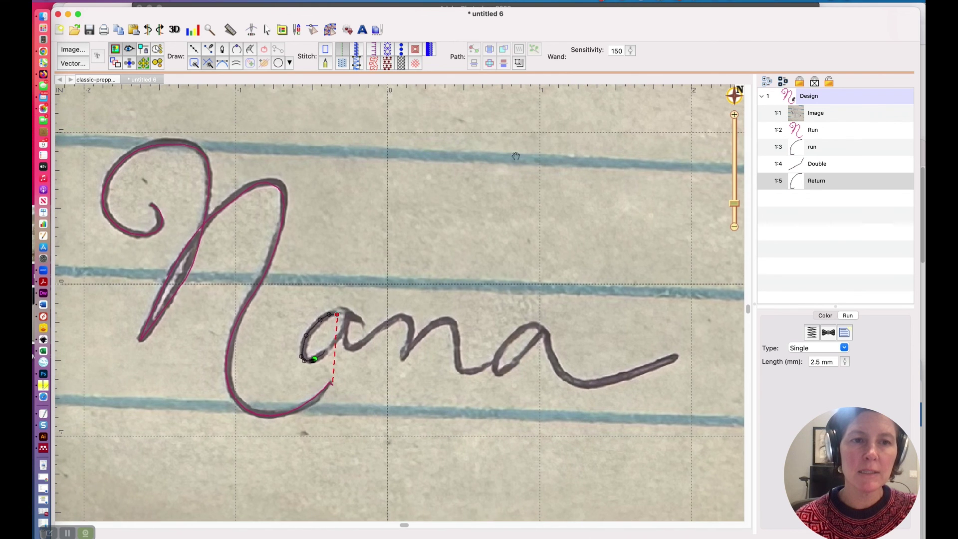